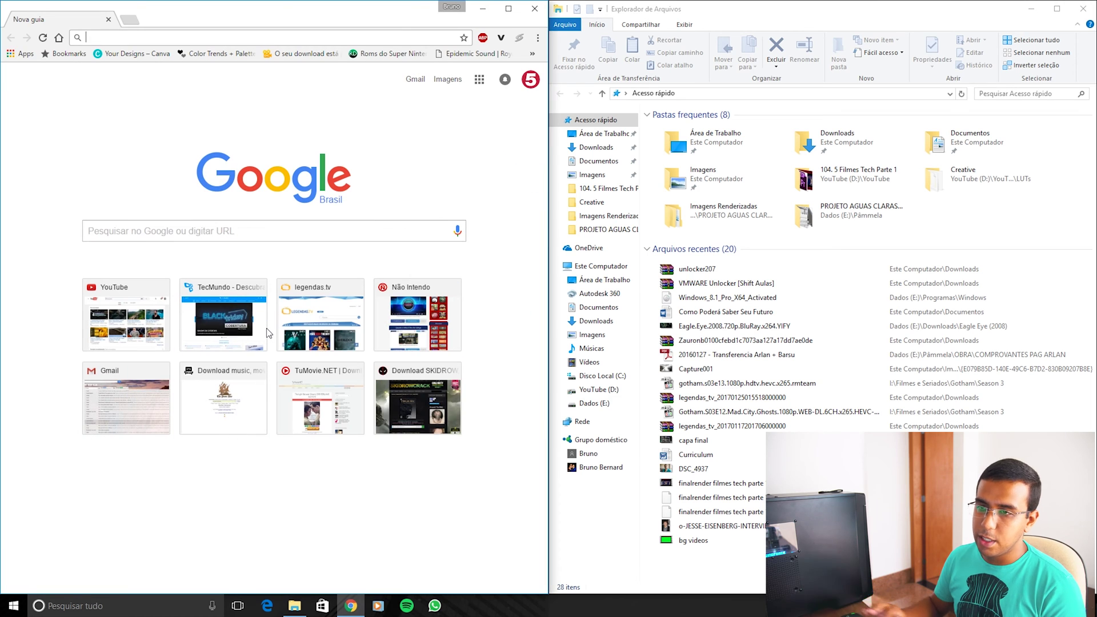
Detach the browser and File Explorer windows from their side-by-side halves so both float over the desktop.
{"action": "left_click_drag", "start_coordinate": [318, 12], "coordinate": [371, 35]}
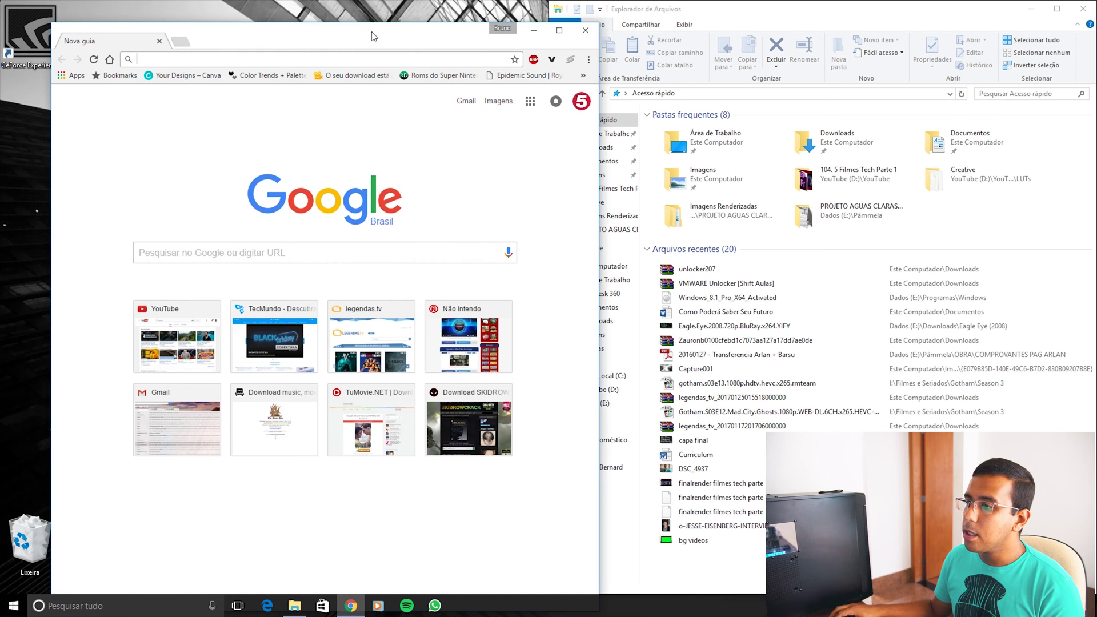
{"action": "left_click_drag", "start_coordinate": [717, 14], "coordinate": [540, 68]}
{"action": "left_click_drag", "start_coordinate": [352, 32], "coordinate": [589, 41]}
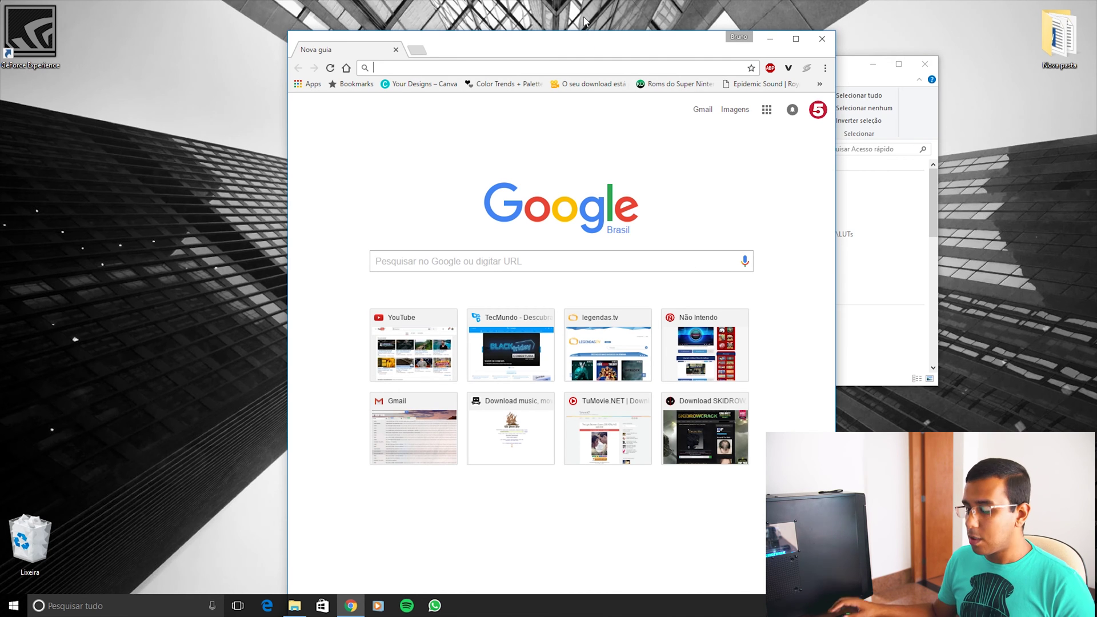
Snap the browser window to different halves and quarters of the desktop, ending in the lower-left quarter.
{"action": "key", "text": "super+Left"}
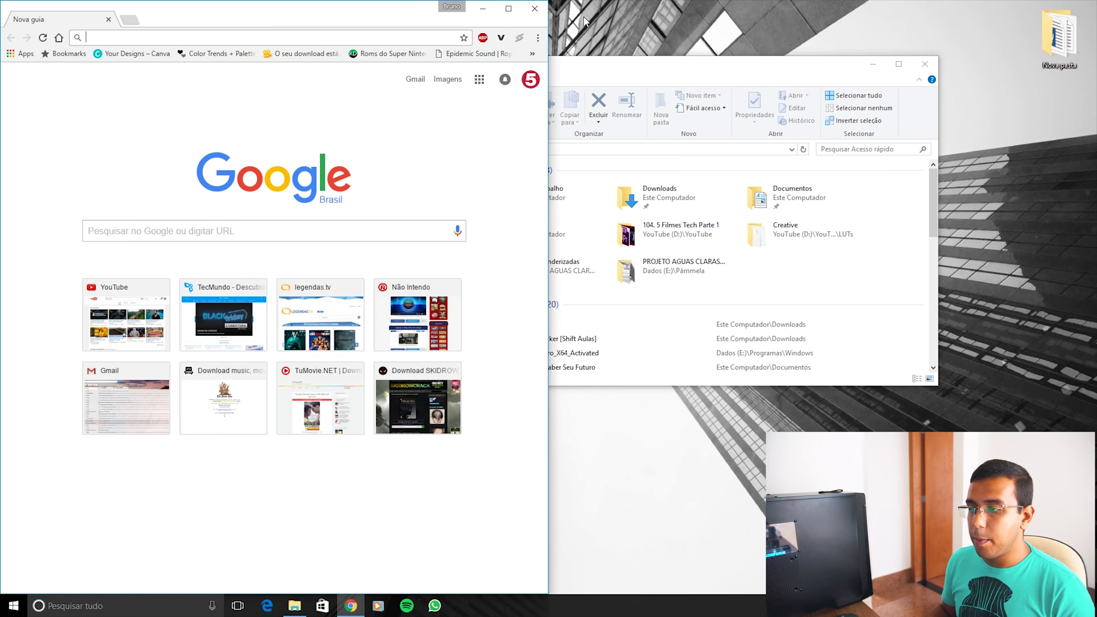
{"action": "key", "text": "super+Up"}
{"action": "key", "text": "super+Right"}
{"action": "key", "text": "super+Down"}
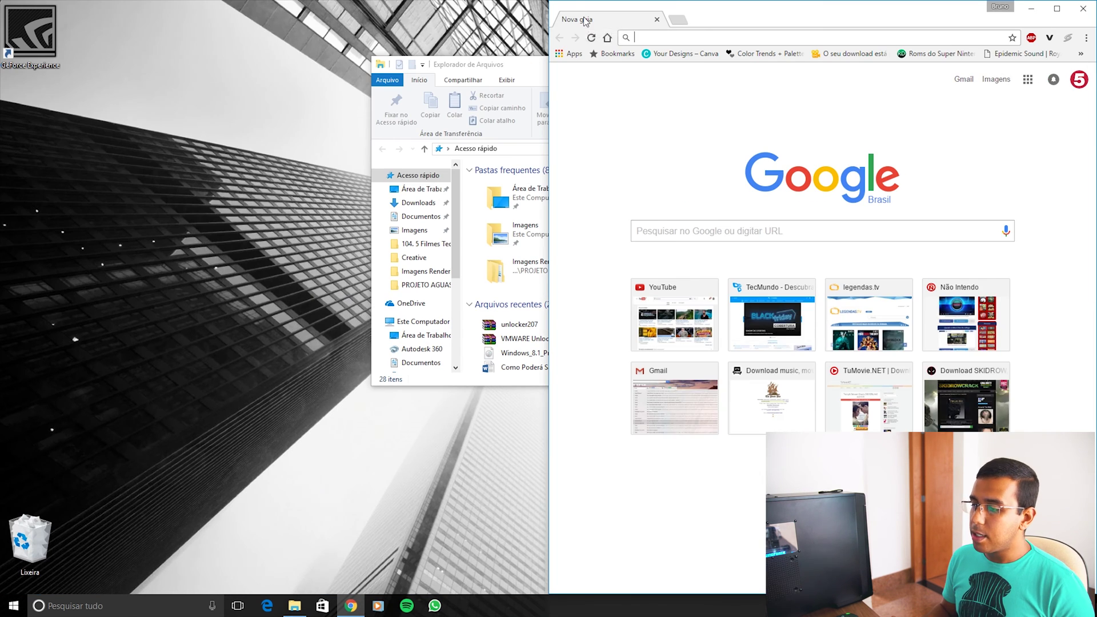
{"action": "key", "text": "super+Down"}
{"action": "key", "text": "super+Left"}
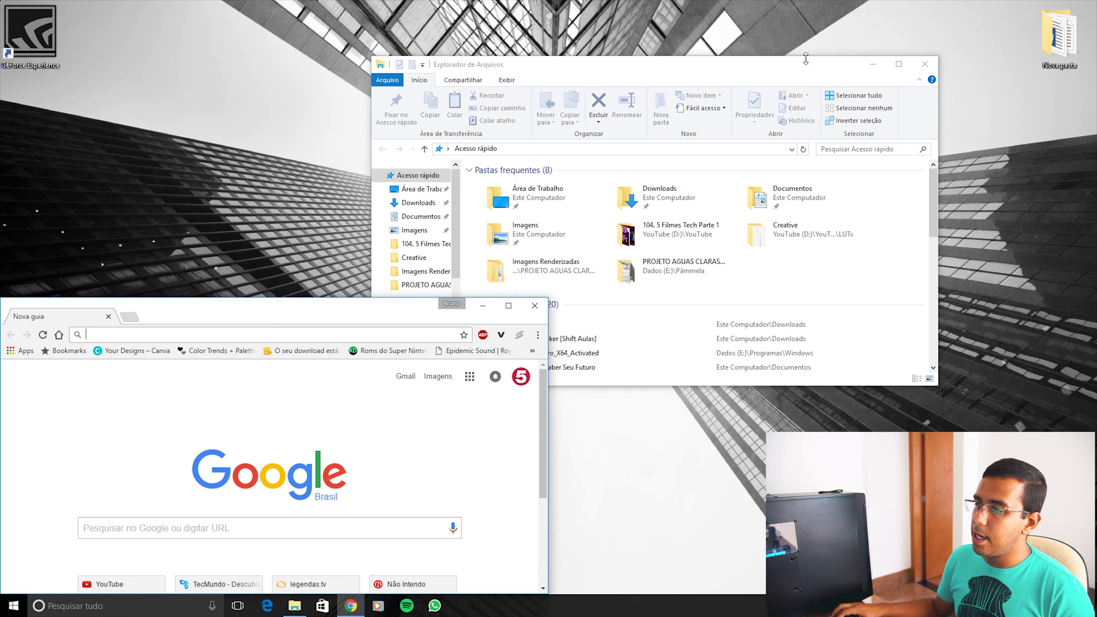
Snap the floating File Explorer window into the upper-left quarter of the desktop, above the browser.
{"action": "left_click", "coordinate": [739, 70]}
{"action": "key", "text": "super+Left"}
{"action": "key", "text": "super+Up"}
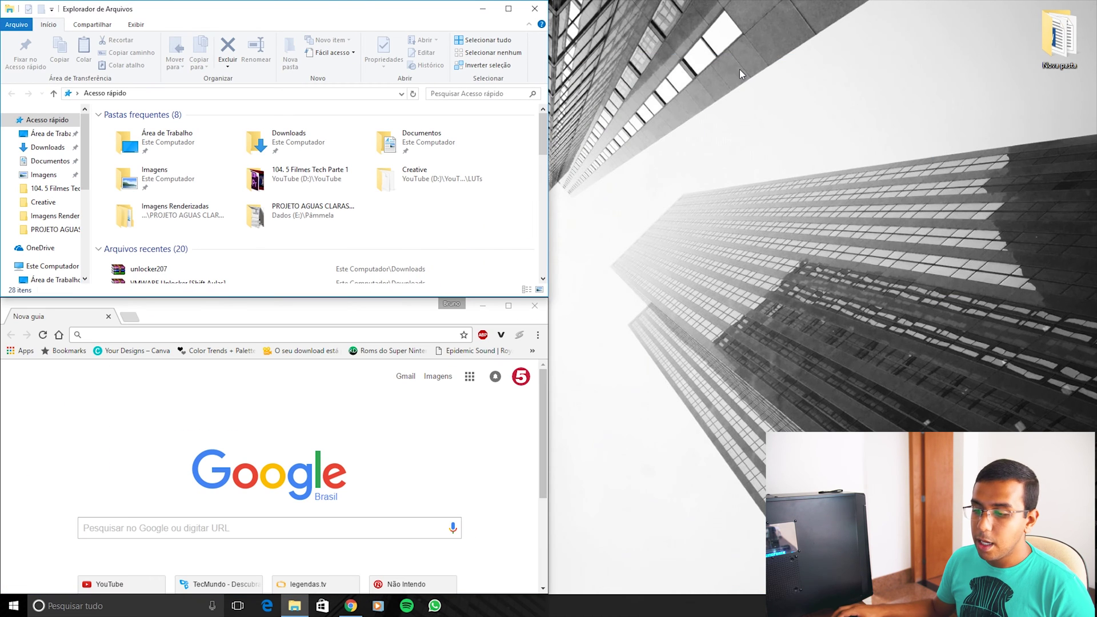
Open two more File Explorer windows and snap the newest one into the upper-right quarter of the desktop.
{"action": "middle_click", "coordinate": [295, 607]}
{"action": "middle_click", "coordinate": [294, 607]}
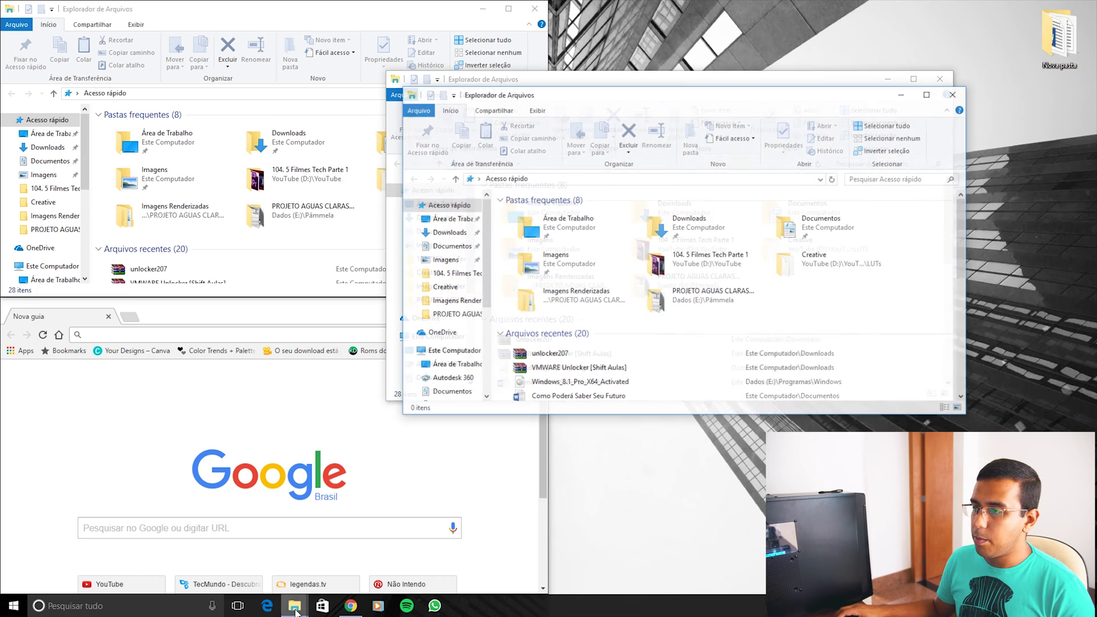
{"action": "key", "text": "super+Up"}
{"action": "key", "text": "super+Right"}
{"action": "key", "text": "super+Up"}
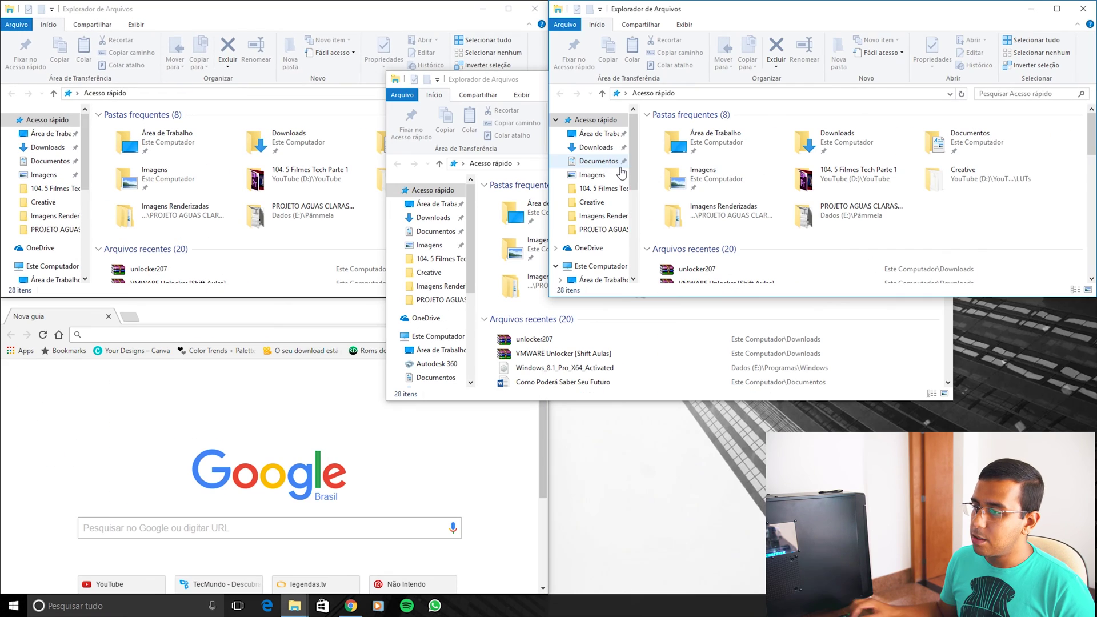
{"action": "key", "text": "super+Left"}
{"action": "key", "text": "super+Right"}
{"action": "key", "text": "super+Left"}
{"action": "key", "text": "super+Up"}
Snap the remaining floating File Explorer window into the lower-right quarter to complete the four-window grid.
{"action": "key", "text": "super+e"}
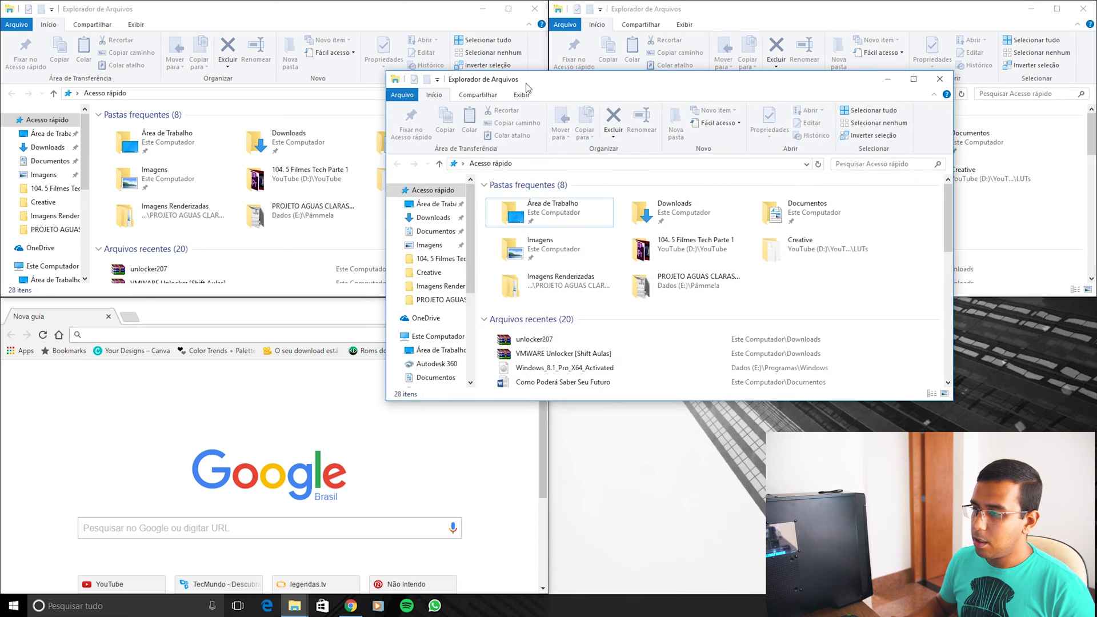
{"action": "key", "text": "super+Right"}
{"action": "key", "text": "super+Down"}
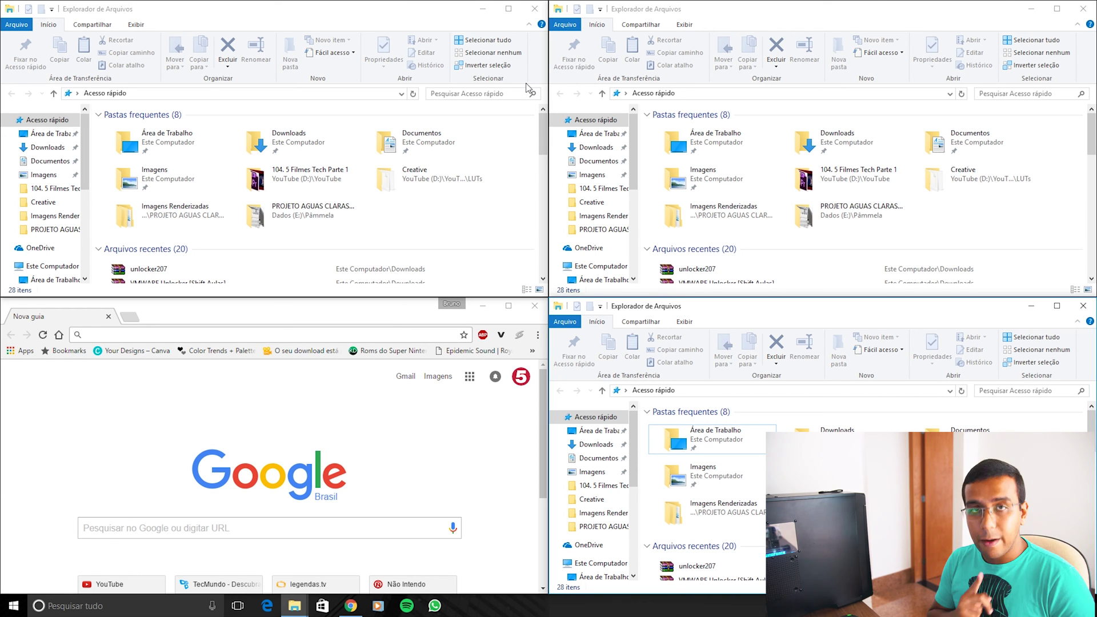
Close the two File Explorer windows on the right half and snap the remaining one to fill that half.
{"action": "left_click", "coordinate": [1083, 8]}
{"action": "left_click", "coordinate": [1077, 305]}
{"action": "left_click_drag", "start_coordinate": [380, 23], "coordinate": [1086, 238]}
Extend the browser to the full left half and narrow it to about a third of the screen using the shared divider.
{"action": "left_click", "coordinate": [324, 314]}
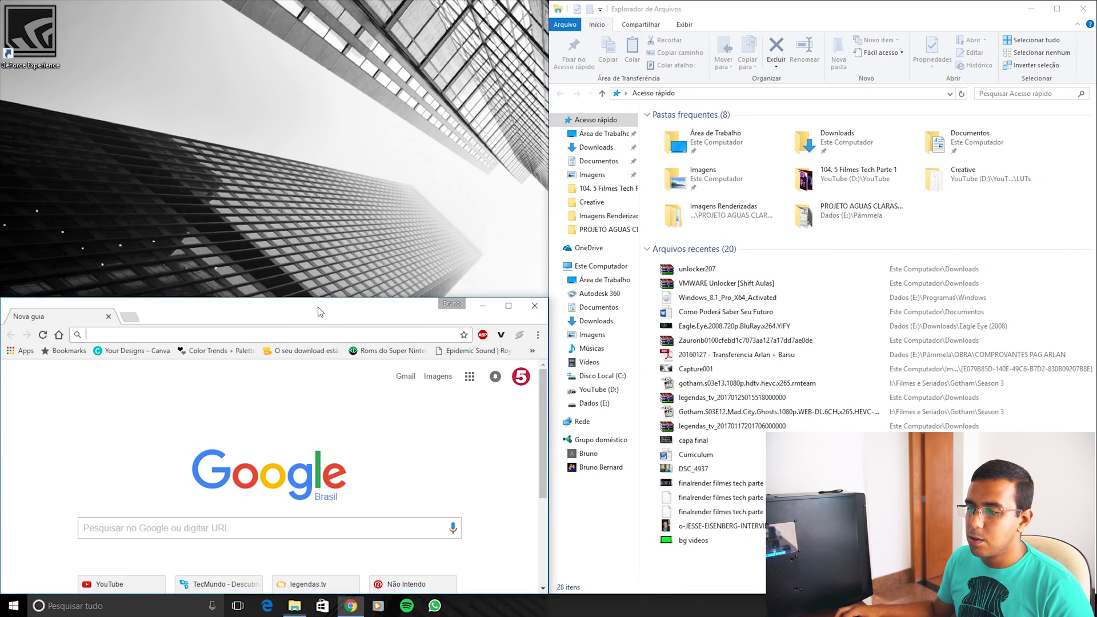
{"action": "key", "text": "super+Up"}
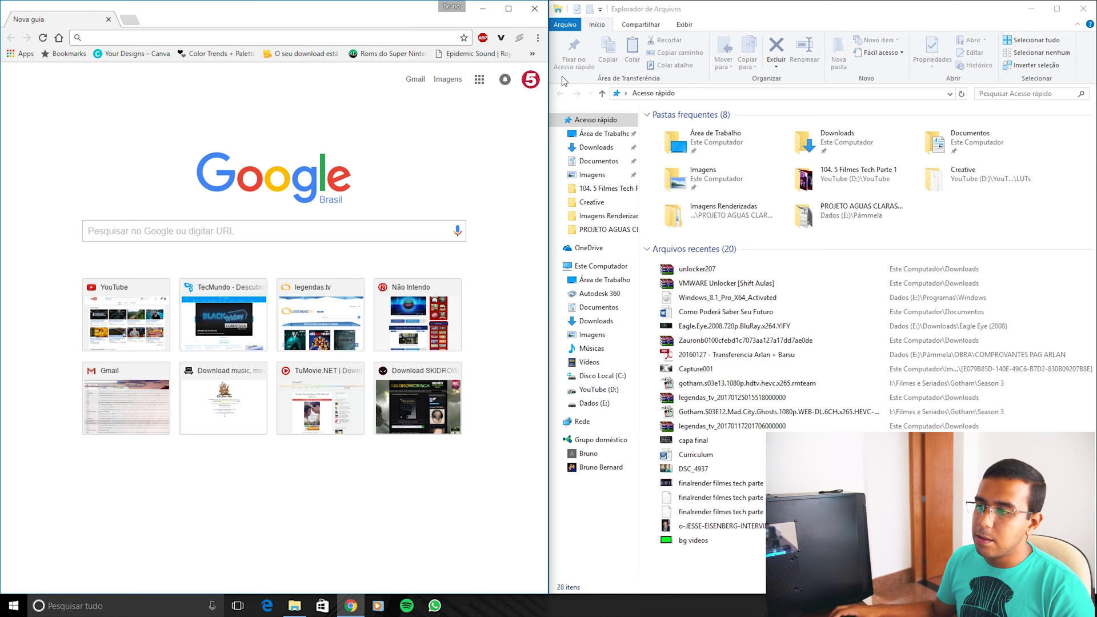
{"action": "left_click_drag", "start_coordinate": [312, 4], "coordinate": [3, 169]}
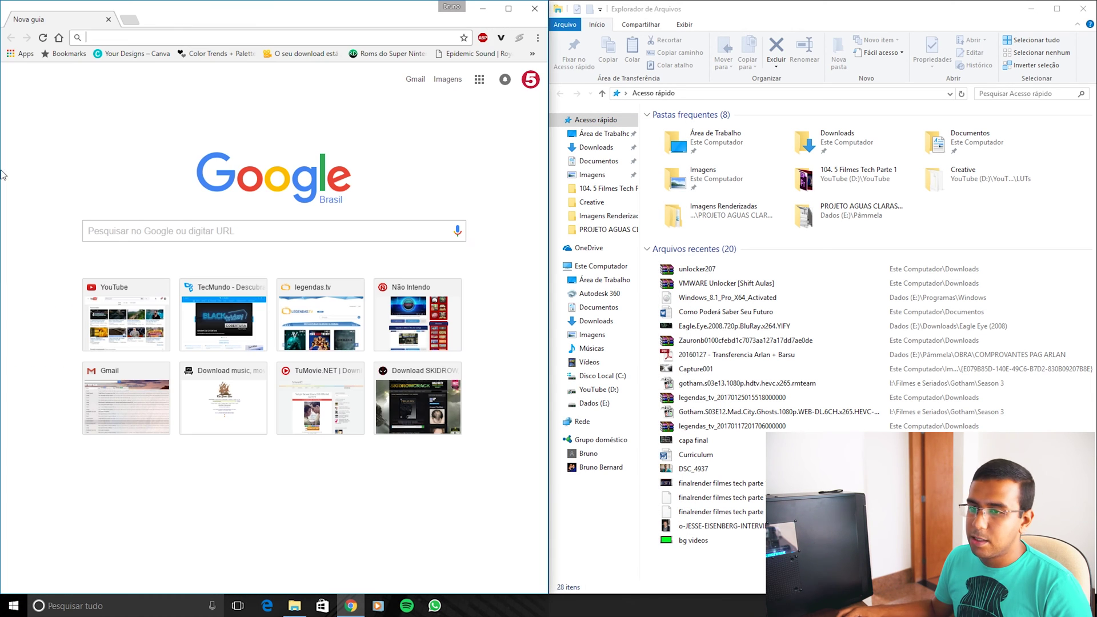
{"action": "left_click_drag", "start_coordinate": [549, 158], "coordinate": [386, 170]}
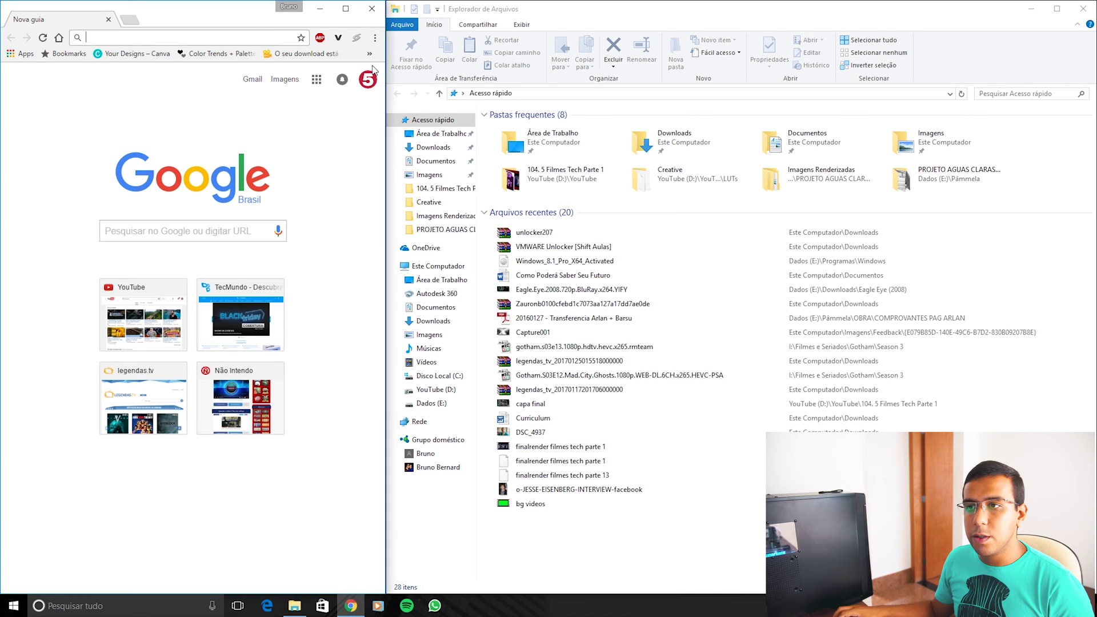
Maximize the browser window and open g1.globo.com.
{"action": "left_click_drag", "start_coordinate": [243, 17], "coordinate": [513, 8]}
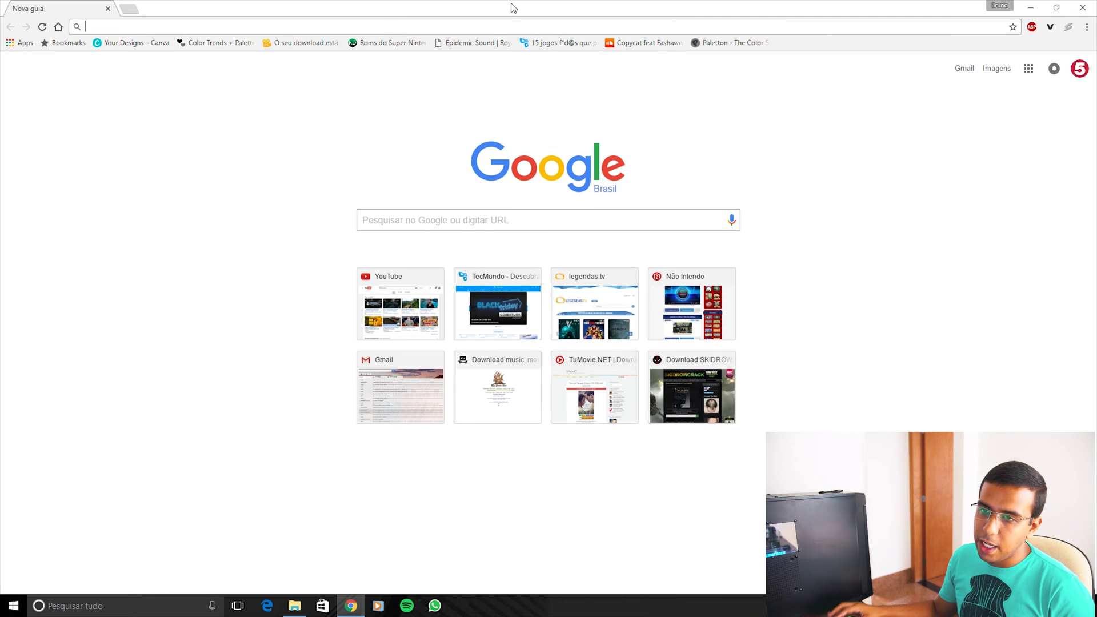
{"action": "type", "text": "g1.globo.com"}
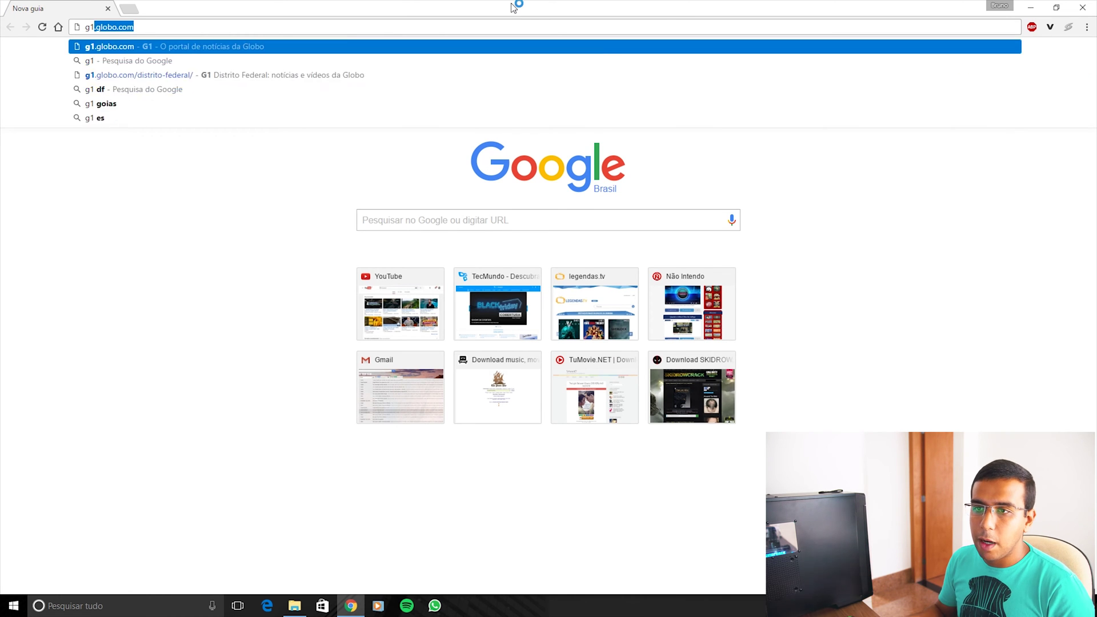
{"action": "key", "text": "Return"}
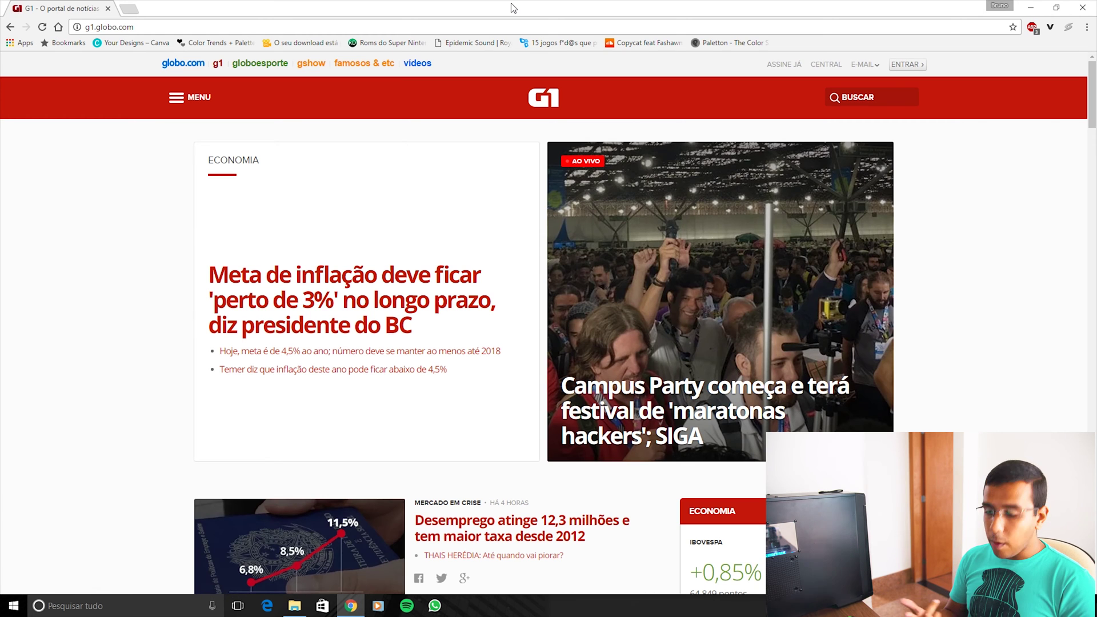
View the G1 page in full-screen mode and return to the normal browser view.
{"action": "key", "text": "F11"}
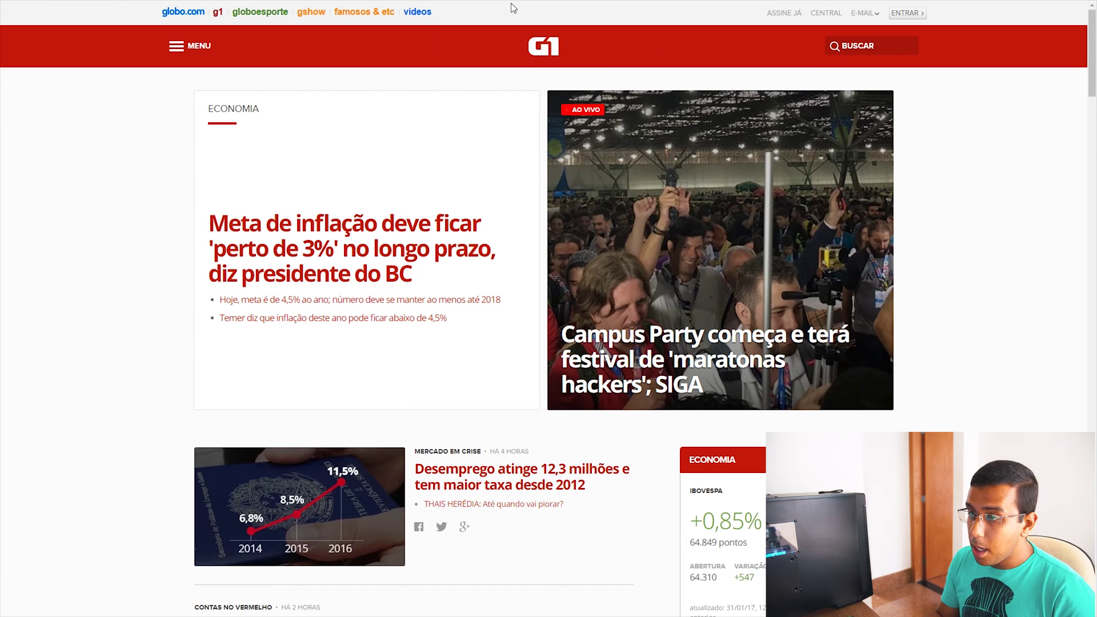
{"action": "key", "text": "F11"}
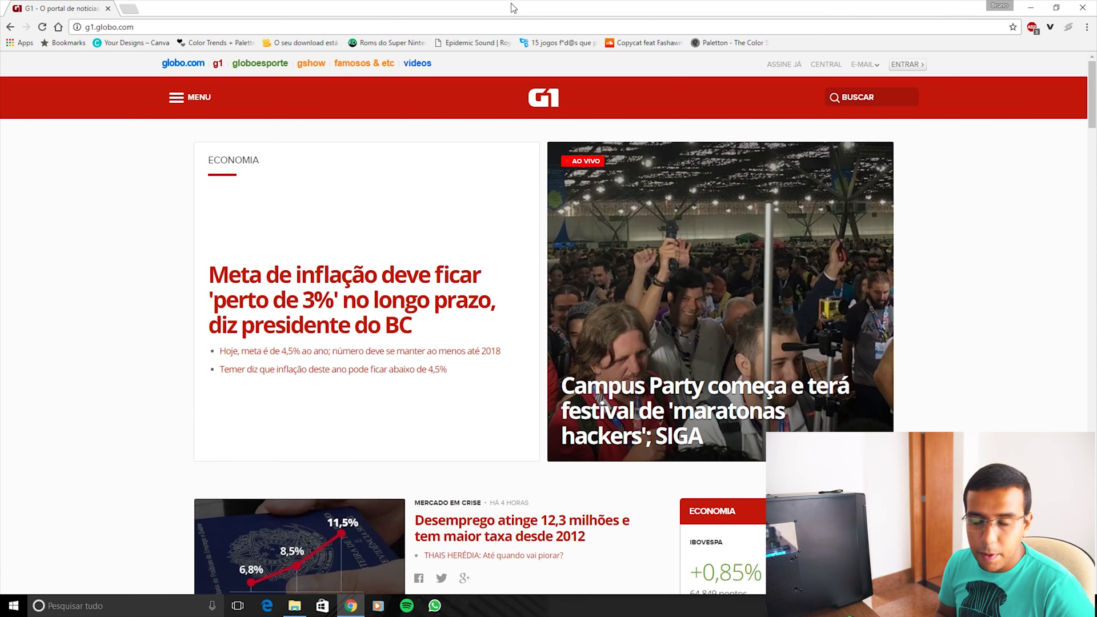
Bring File Explorer to the front, detach it into a floating window and switch it to full-screen mode.
{"action": "left_click", "coordinate": [293, 610]}
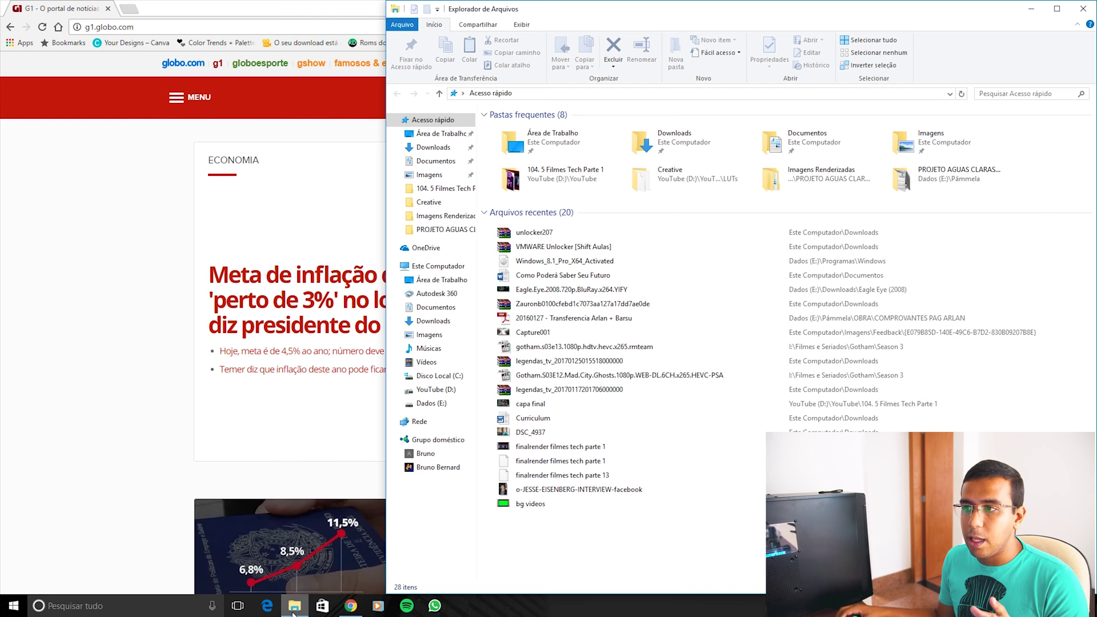
{"action": "left_click_drag", "start_coordinate": [623, 13], "coordinate": [431, 135]}
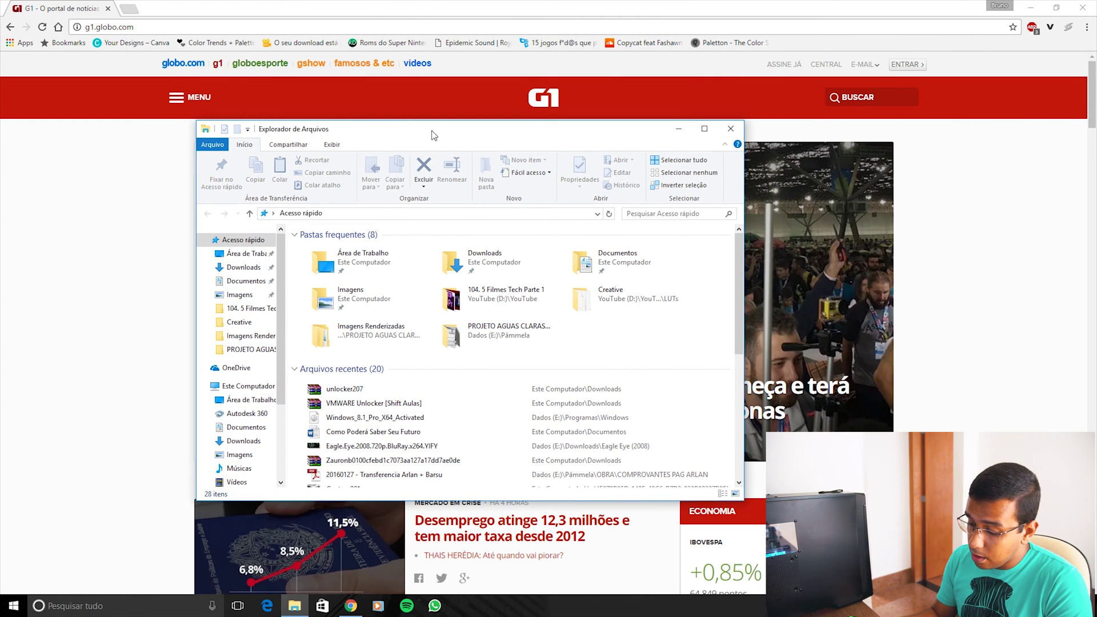
{"action": "key", "text": "F11"}
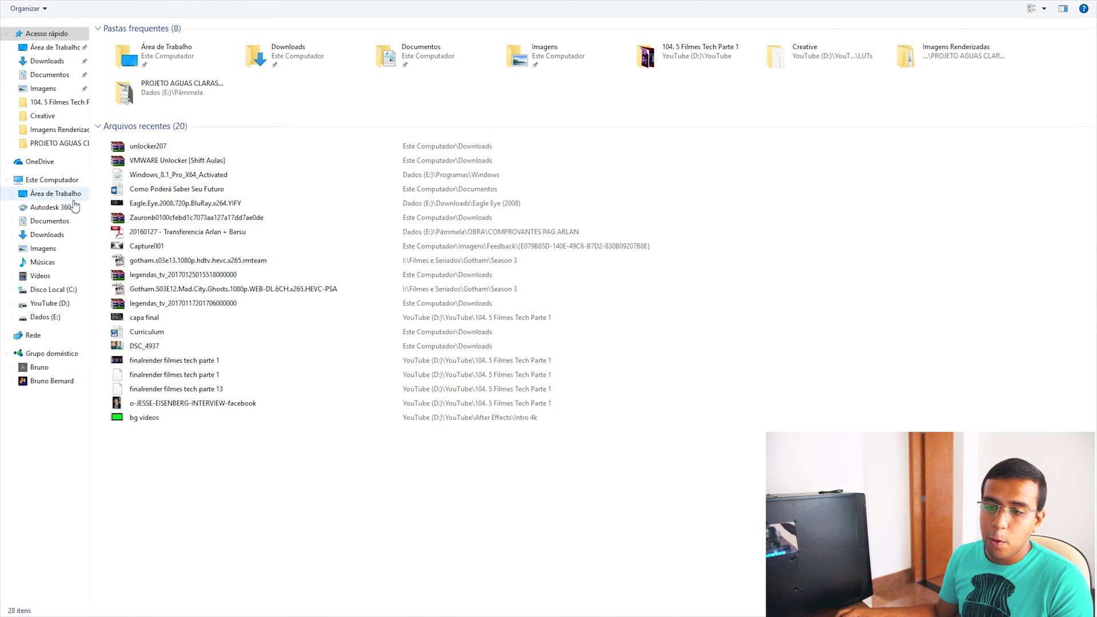
Open the YouTube folder on the YouTube (D:) drive, look through its list of folders and leave full-screen mode.
{"action": "left_click", "coordinate": [48, 316]}
{"action": "left_click", "coordinate": [47, 307]}
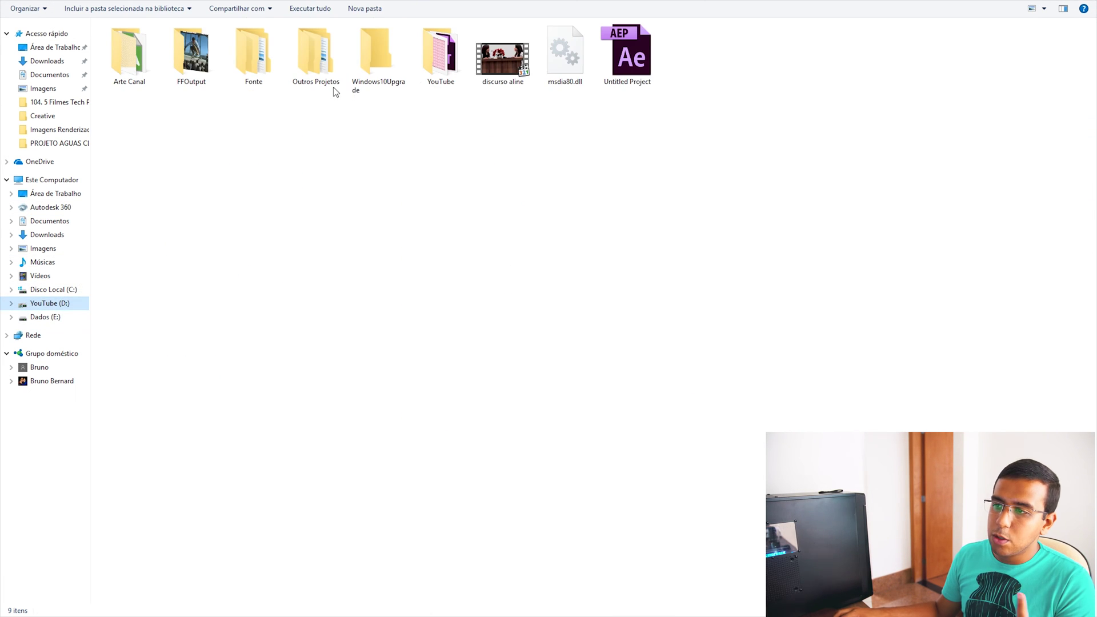
{"action": "double_click", "coordinate": [429, 50]}
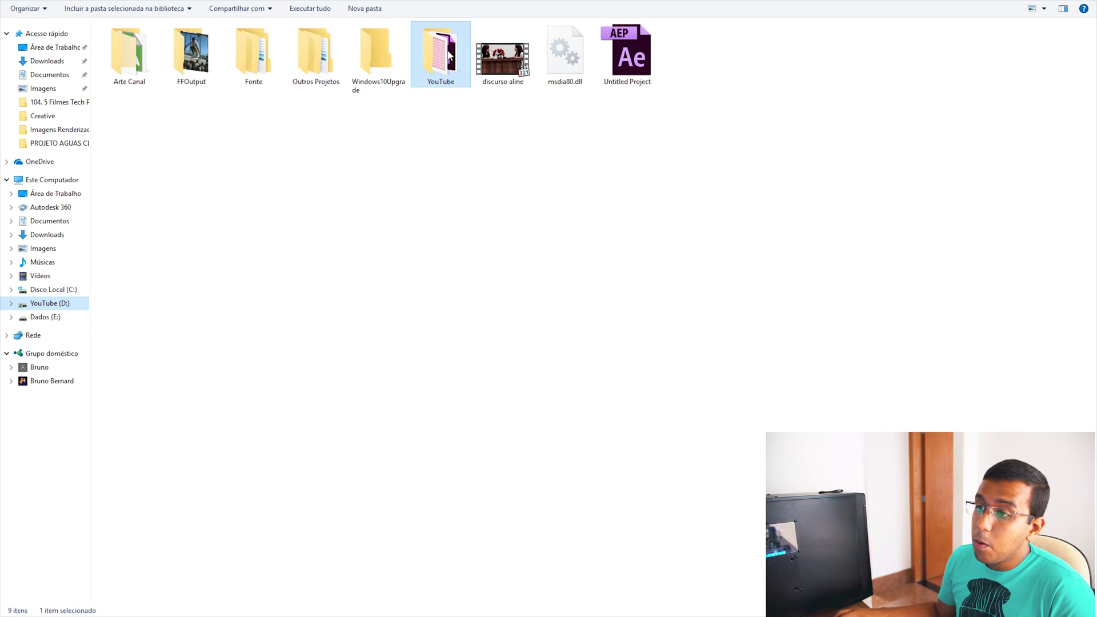
{"action": "scroll", "coordinate": [279, 242], "scroll_direction": "down", "scroll_amount": 9}
{"action": "scroll", "coordinate": [279, 246], "scroll_direction": "up", "scroll_amount": 8}
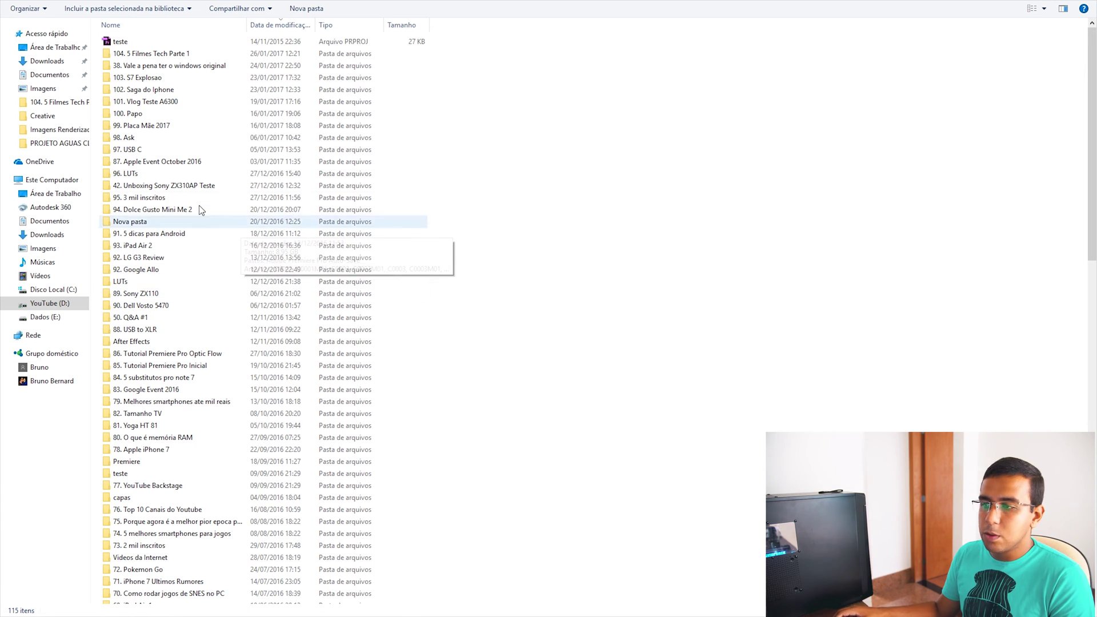
{"action": "mouse_move", "coordinate": [200, 207]}
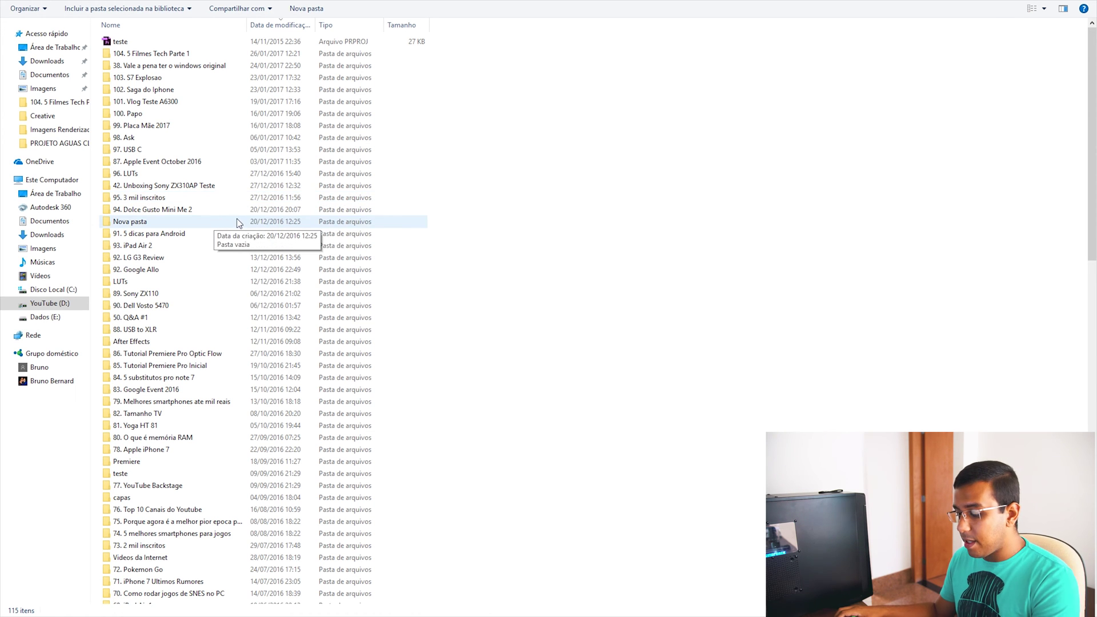
{"action": "key", "text": "F11"}
Open Spotify and Windows Media Player, minimizing the media player and repositioning the Spotify window.
{"action": "left_click", "coordinate": [408, 605]}
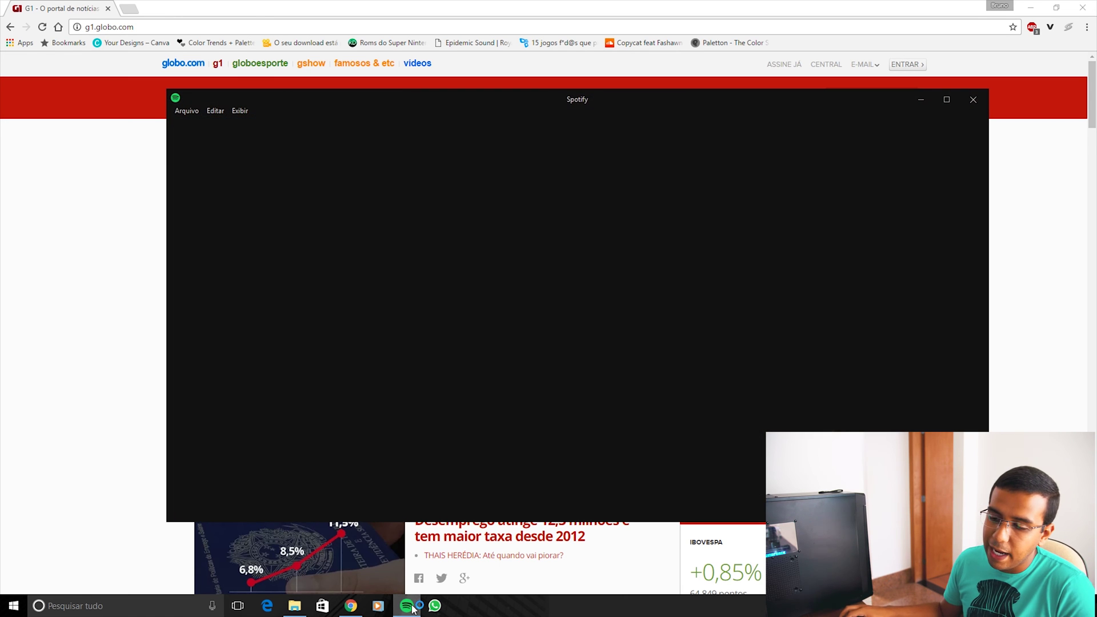
{"action": "left_click", "coordinate": [372, 607]}
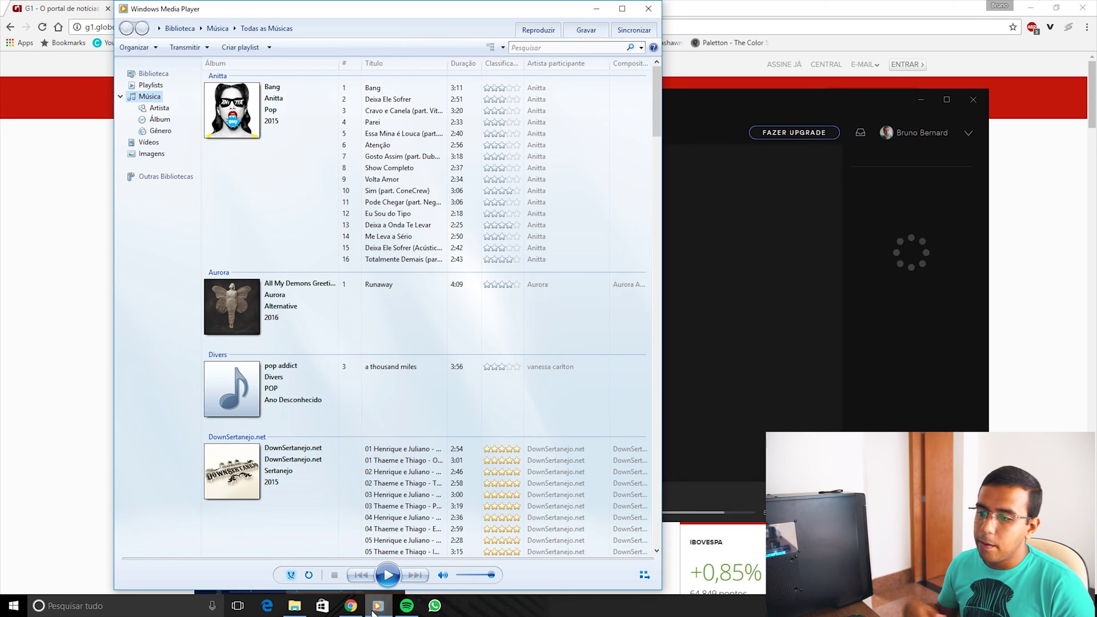
{"action": "left_click", "coordinate": [596, 9]}
{"action": "left_click_drag", "start_coordinate": [636, 100], "coordinate": [684, 133]}
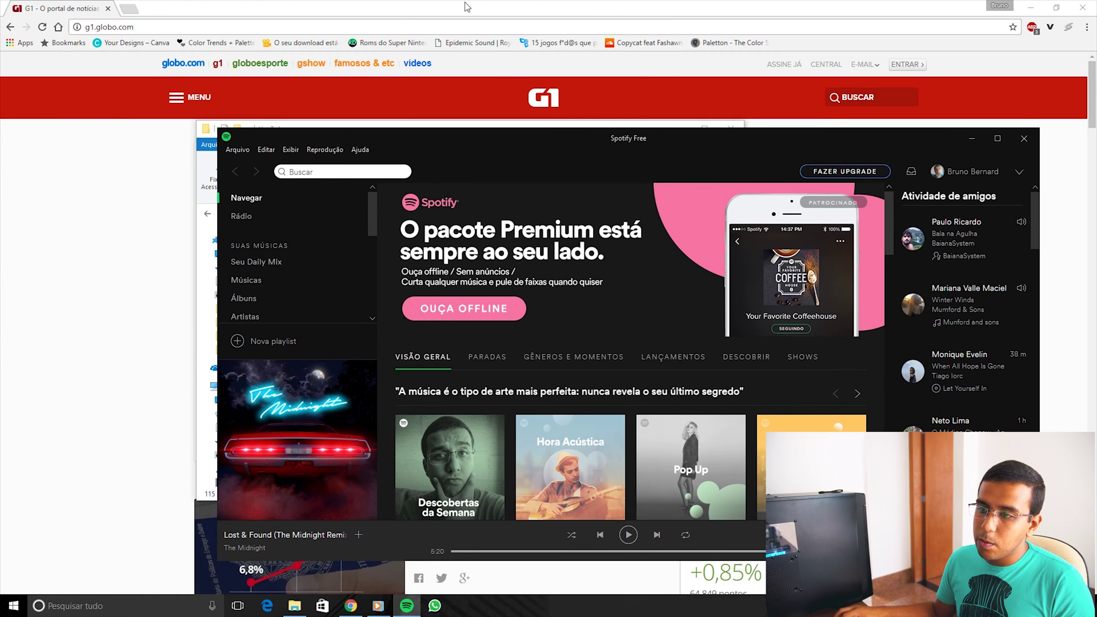
Bring the G1 browser window to the front, cycle through the open windows in the task switcher and switch to Windows Media Player.
{"action": "left_click", "coordinate": [555, 106]}
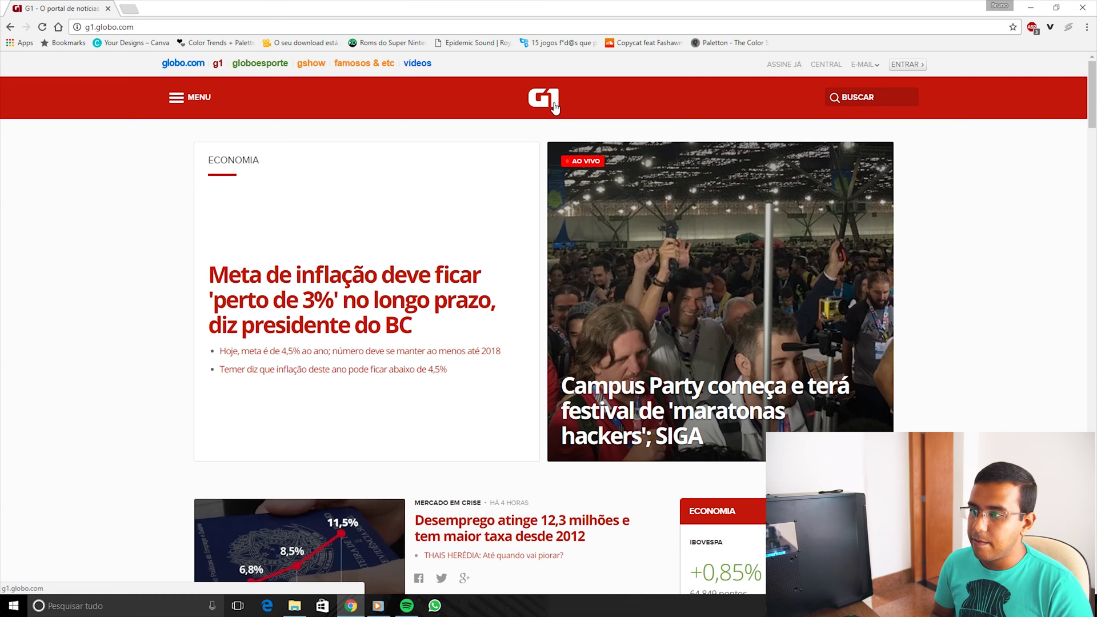
{"action": "key", "text": "alt+Tab"}
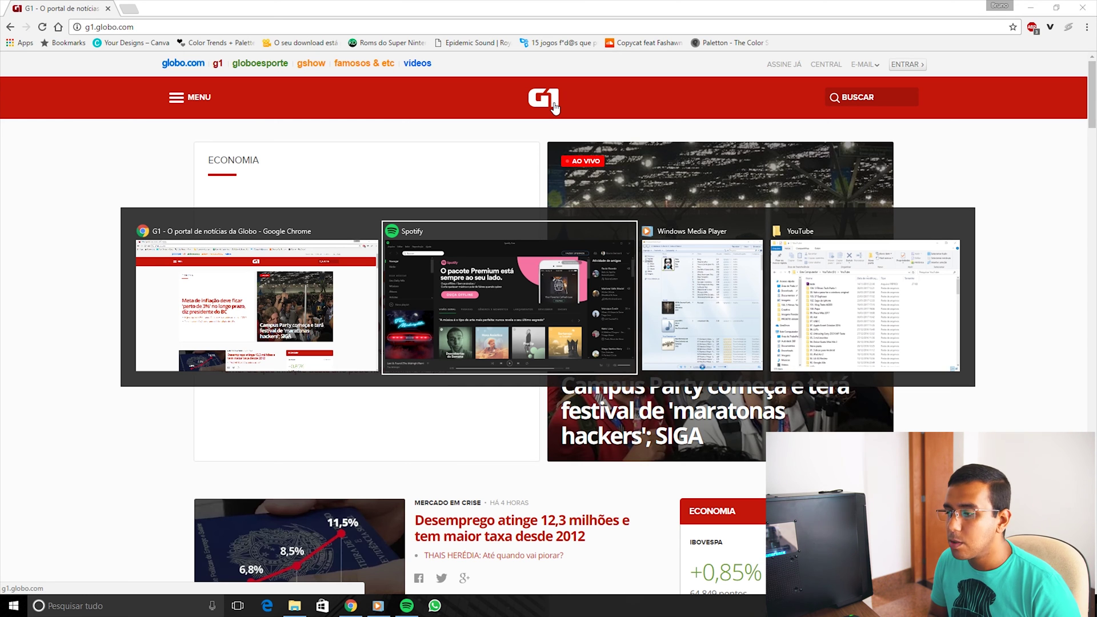
{"action": "key", "text": "alt+Tab"}
{"action": "key", "text": "alt+Tab"}
{"action": "key", "text": "alt+Tab"}
{"action": "key", "text": "alt+Tab"}
{"action": "key", "text": "alt+Tab"}
{"action": "key", "text": "alt+Tab"}
{"action": "key", "text": "alt+Tab"}
{"action": "key", "text": "alt+Tab"}
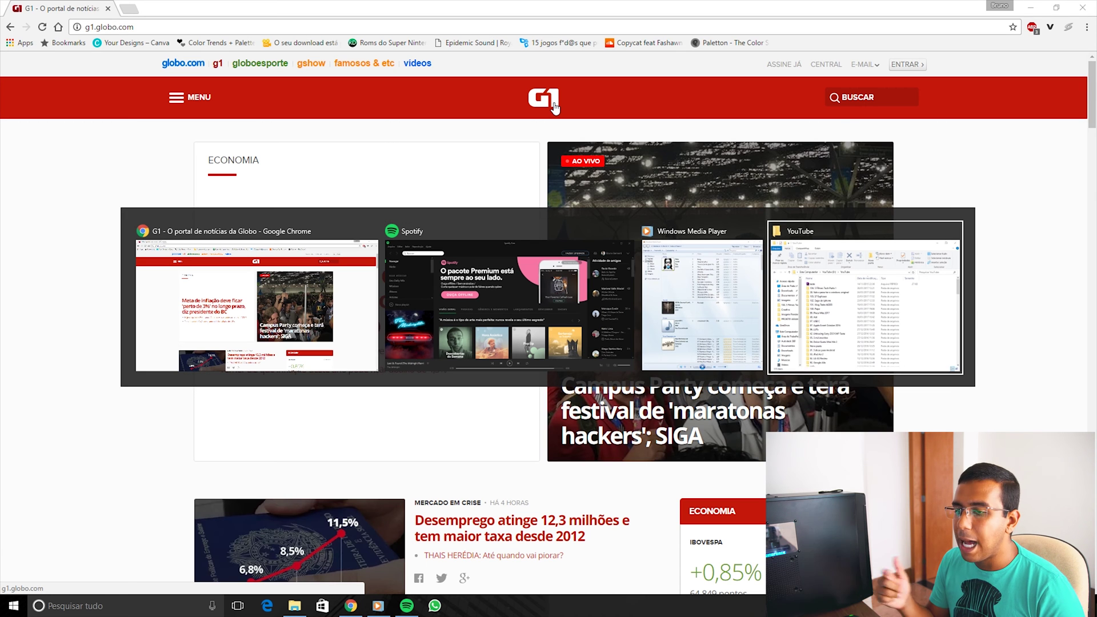
{"action": "key", "text": "alt+Tab"}
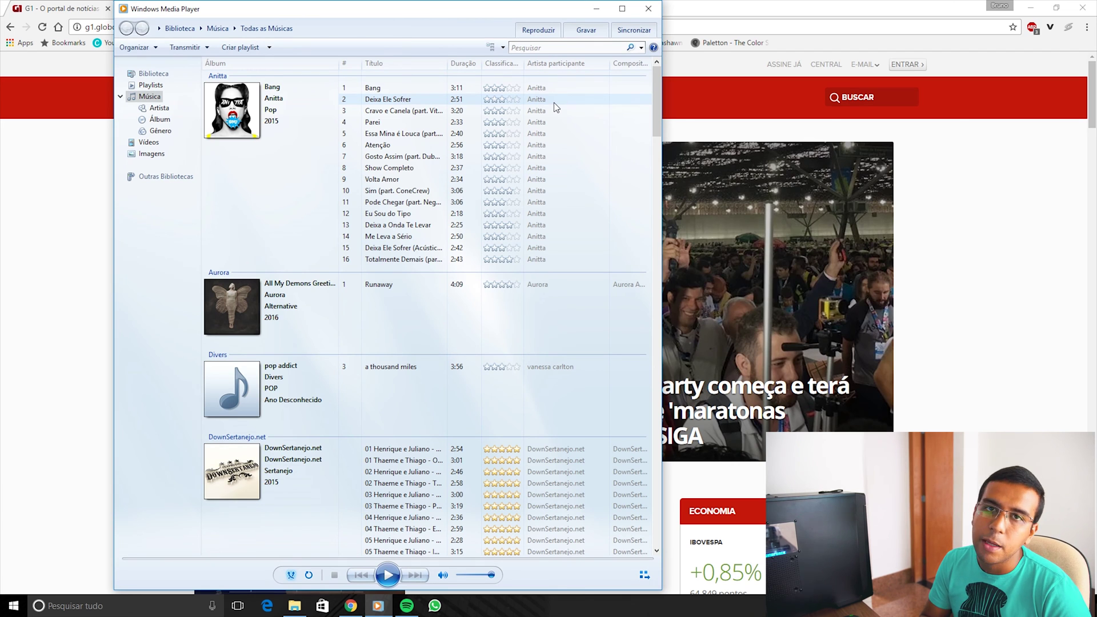
Switch to the File Explorer window showing the YouTube folder through the task switcher.
{"action": "key", "text": "alt+Tab"}
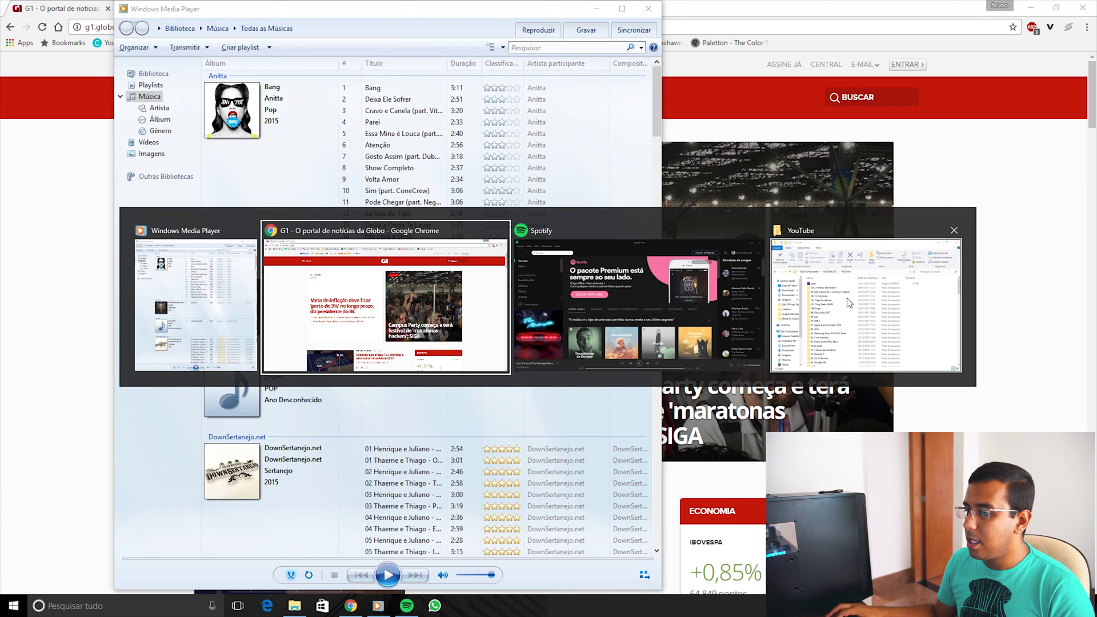
{"action": "left_click", "coordinate": [823, 311]}
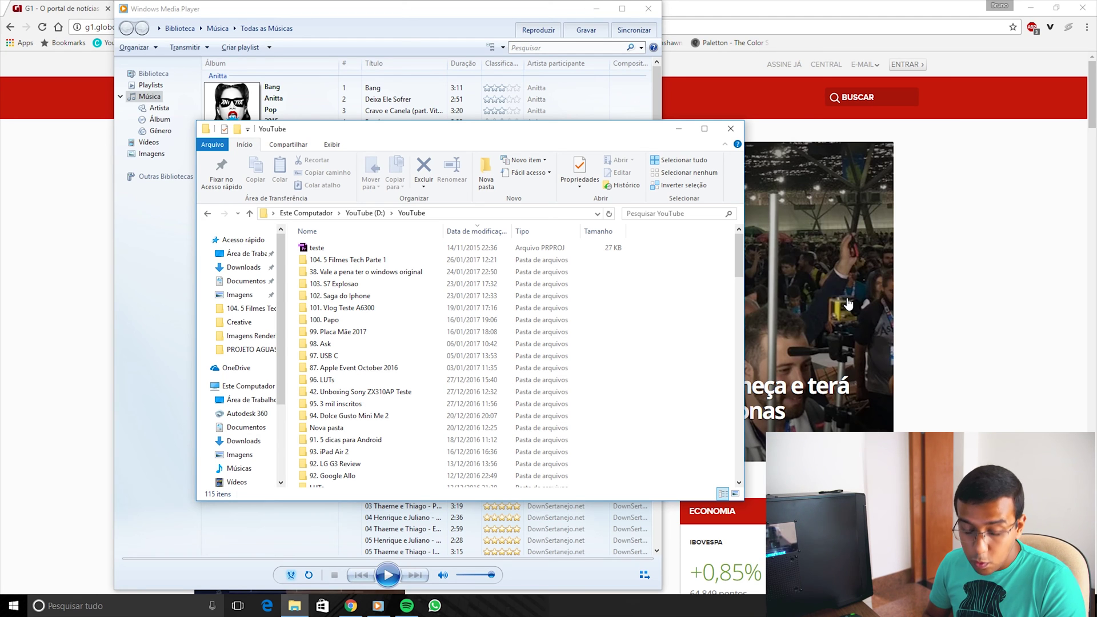
Switch to virtual desktop Área de trabalho 1 through Task View and return to Área de trabalho 2.
{"action": "key", "text": "super+Tab"}
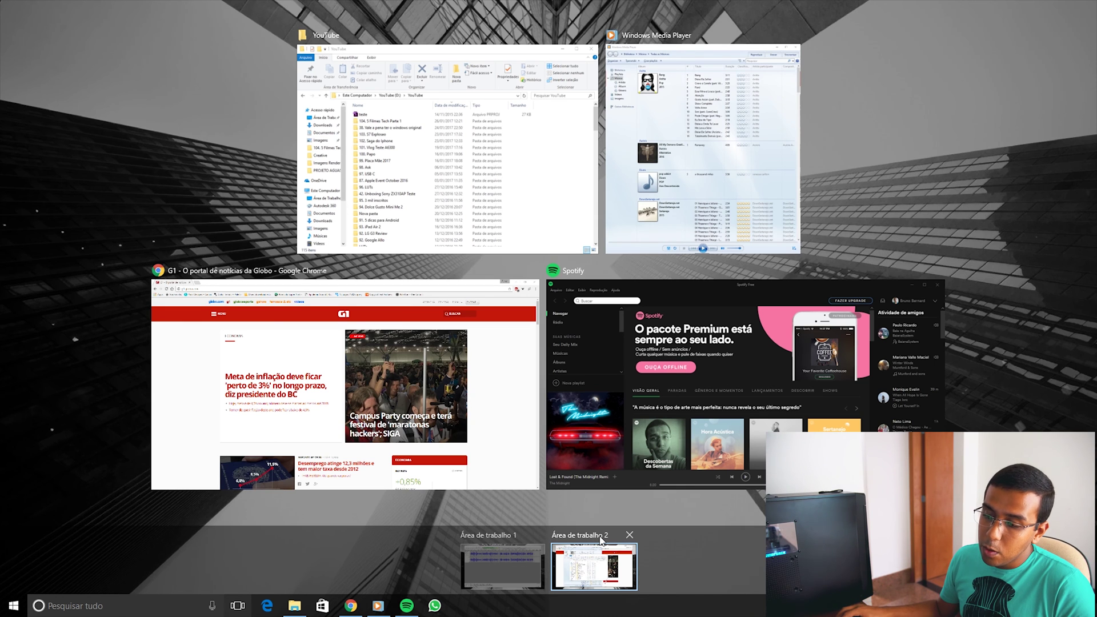
{"action": "left_click", "coordinate": [515, 569]}
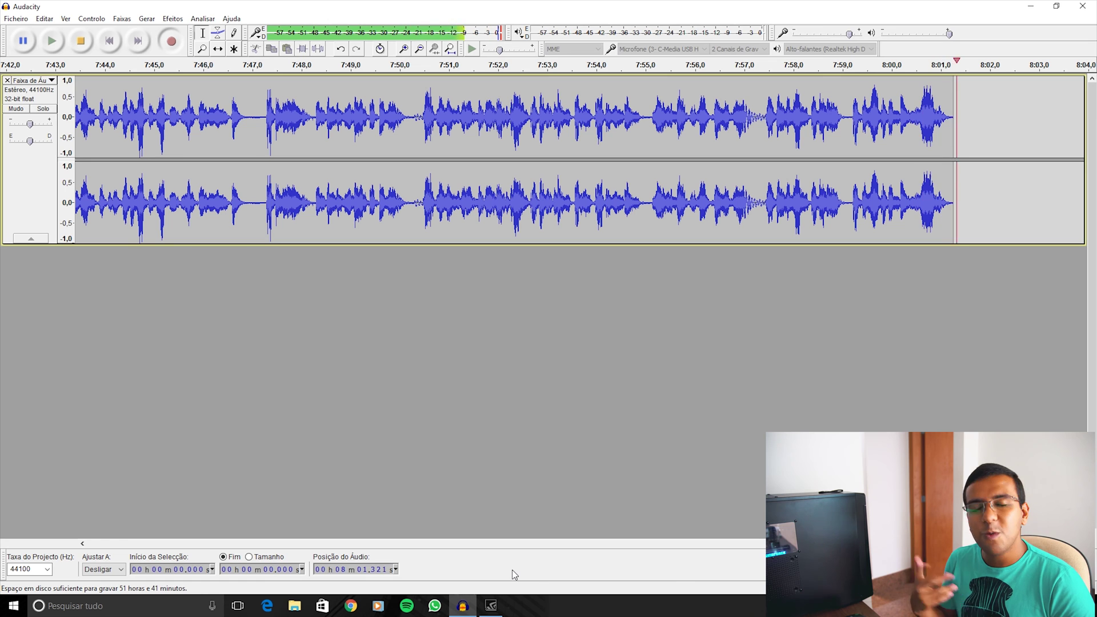
{"action": "key", "text": "ctrl+super+Right"}
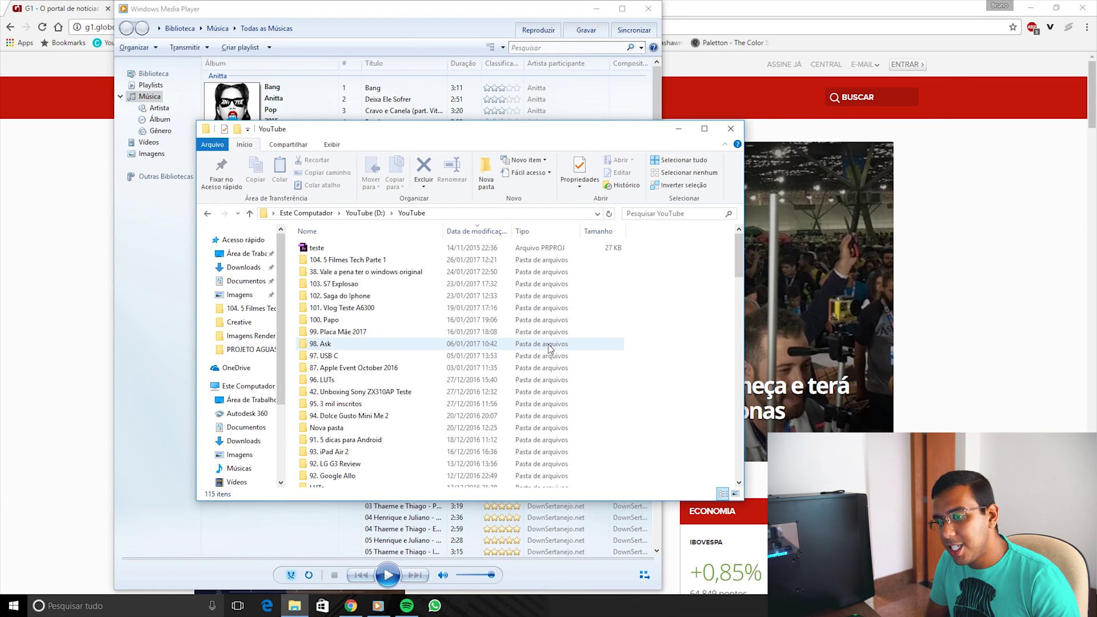
Open Programas e Recursos and shake its window to minimize all other windows, leaving it near the middle of the desktop.
{"action": "key", "text": "super+x"}
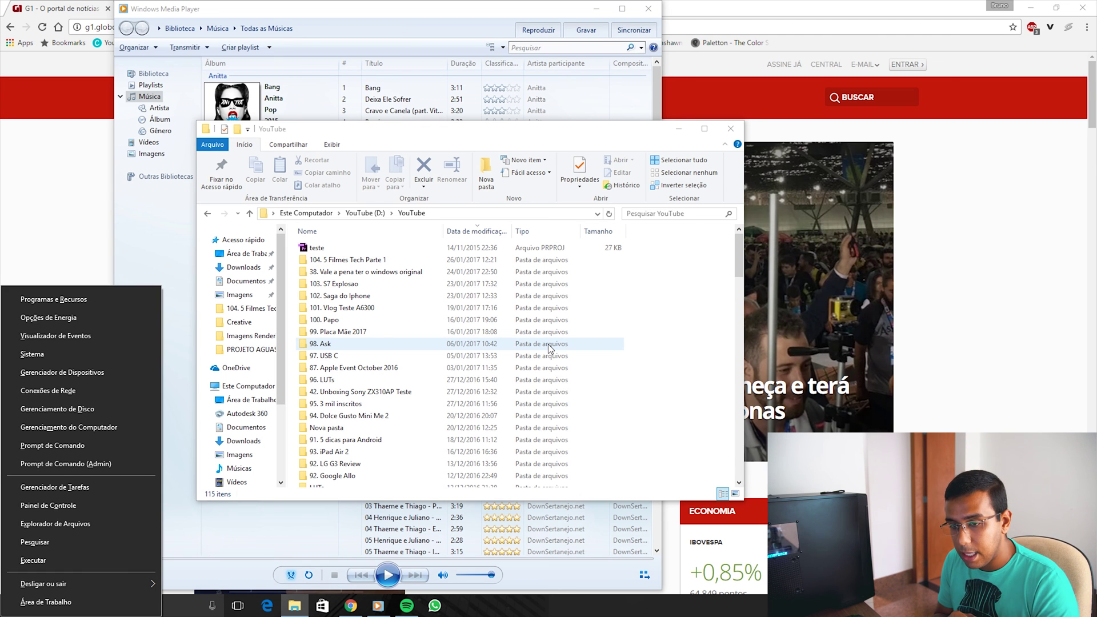
{"action": "key", "text": "r"}
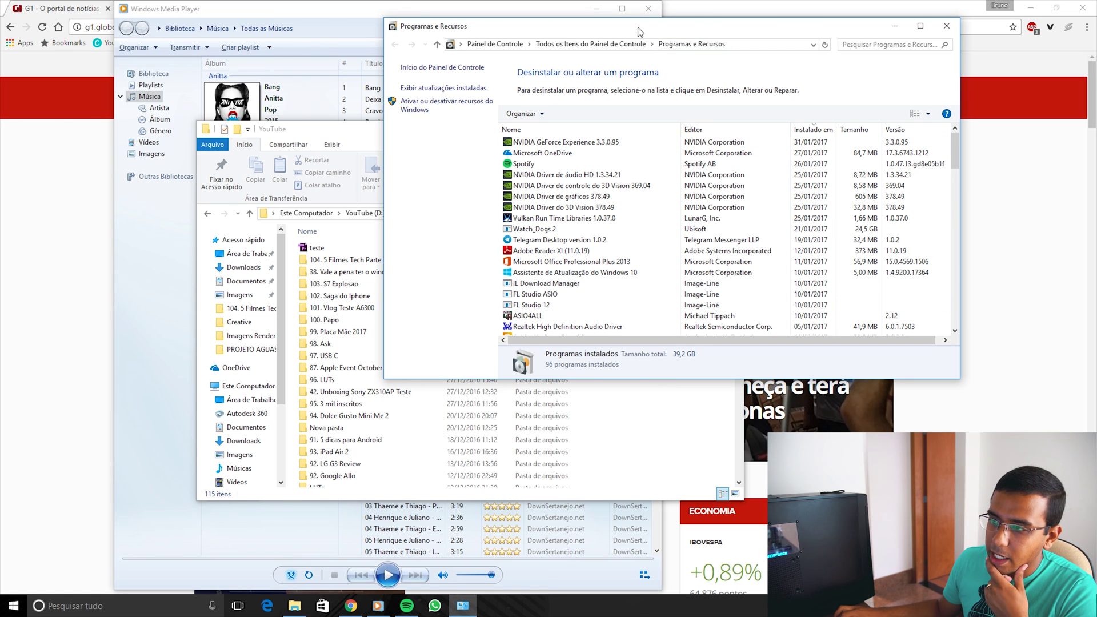
{"action": "mouse_move", "coordinate": [641, 31]}
{"action": "left_mouse_down"}
{"action": "mouse_move", "coordinate": [534, 95]}
{"action": "mouse_move", "coordinate": [576, 133]}
{"action": "mouse_move", "coordinate": [496, 110]}
{"action": "left_mouse_up"}
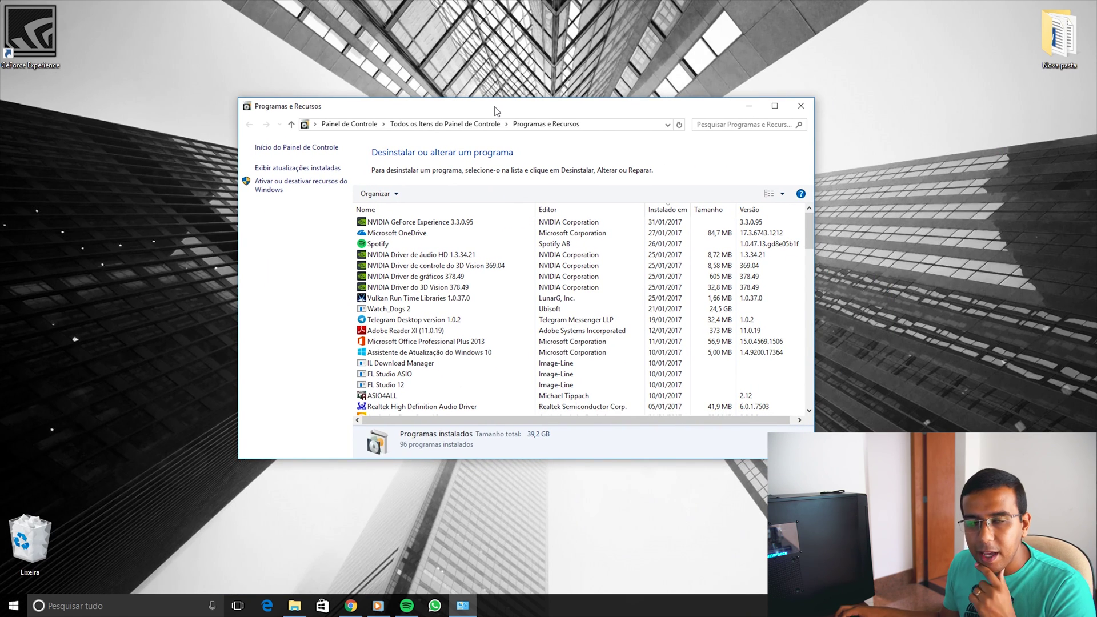
{"action": "left_click_drag", "start_coordinate": [496, 110], "coordinate": [499, 107]}
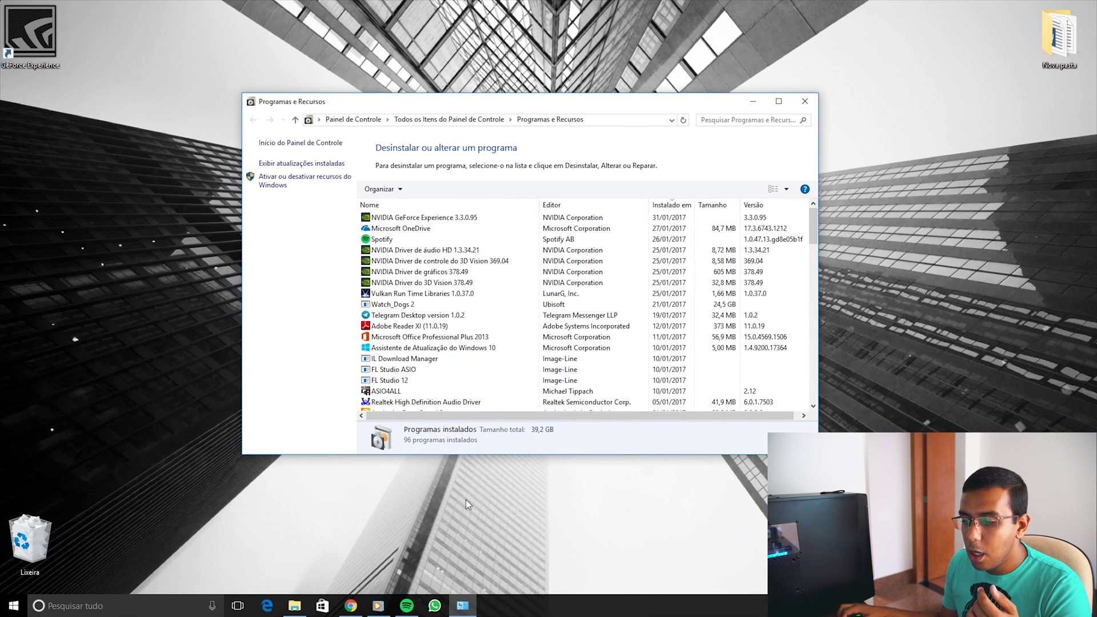
Restore the Spotify, Windows Media Player and G1 browser windows, and minimize everything at once to show the desktop.
{"action": "left_click", "coordinate": [407, 605]}
{"action": "left_click", "coordinate": [378, 605]}
{"action": "left_click", "coordinate": [351, 607]}
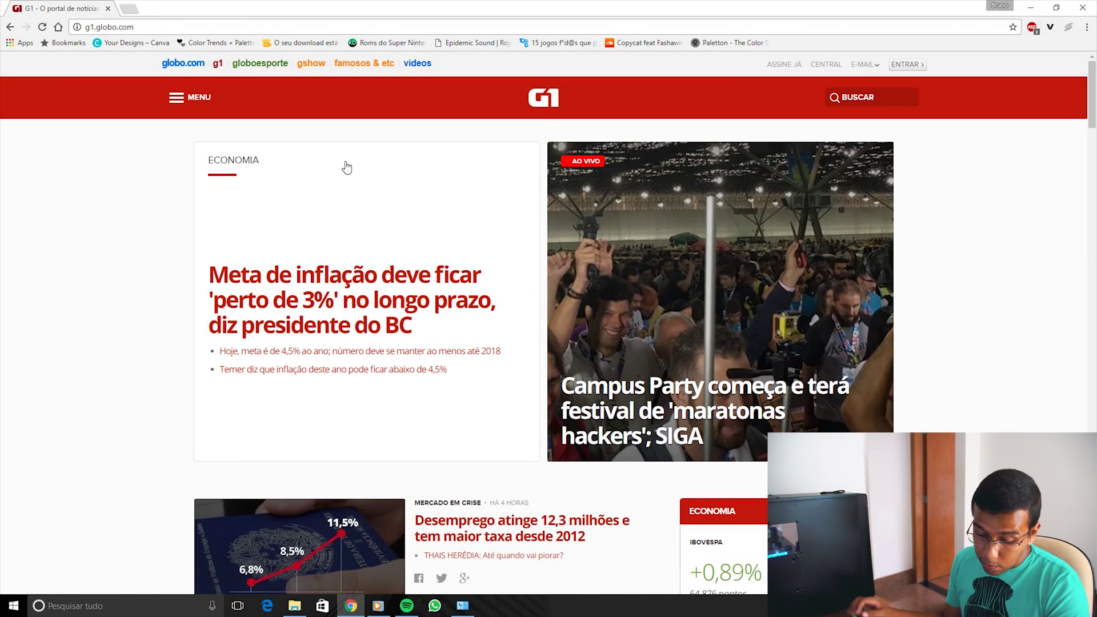
{"action": "key", "text": "super+d"}
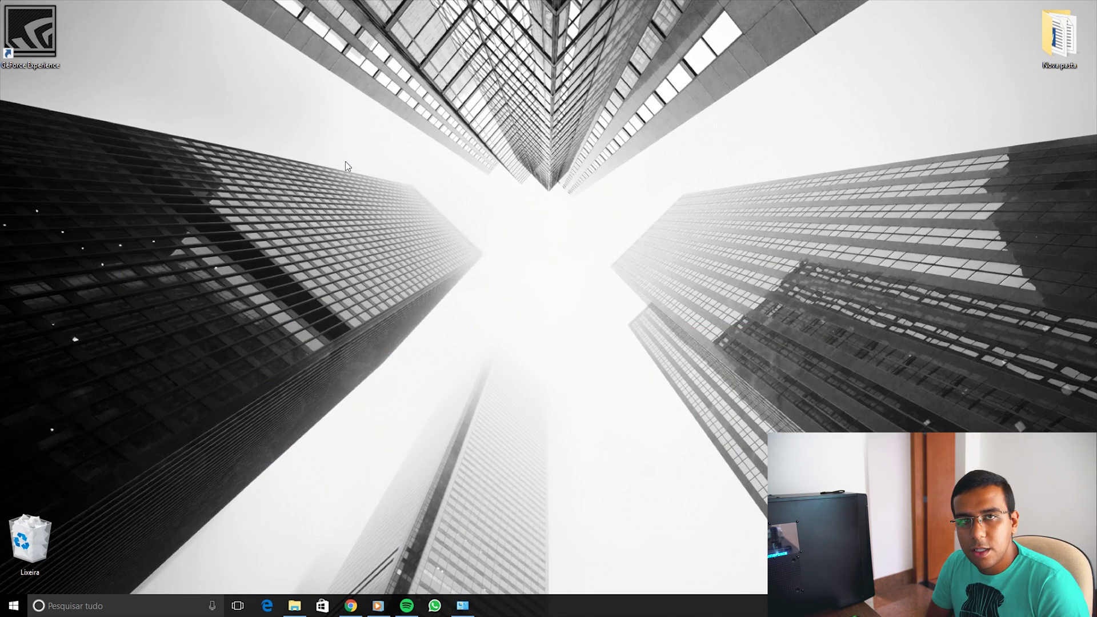